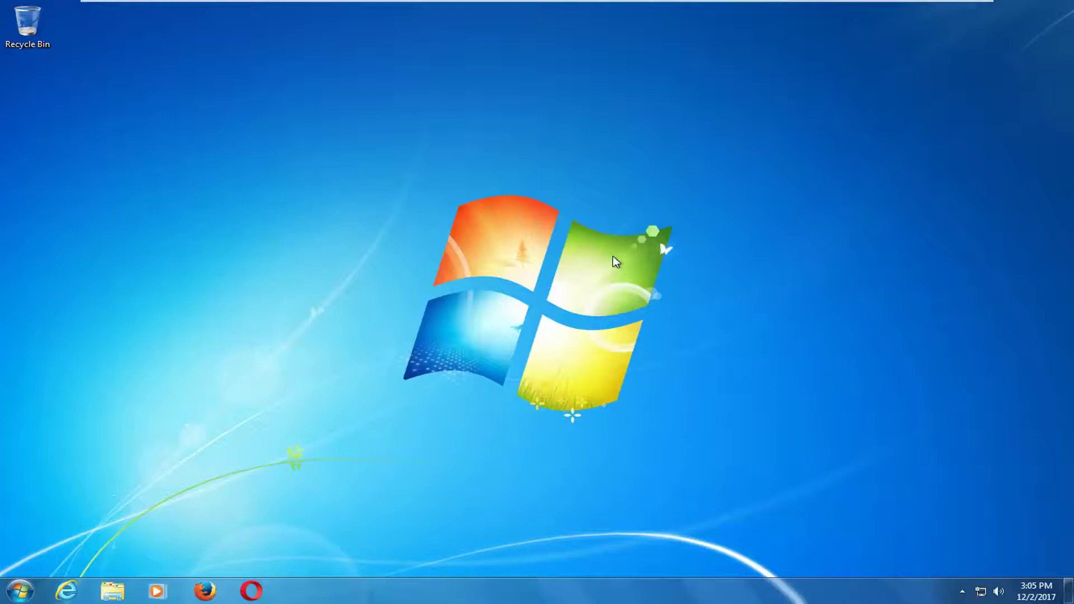
# Search the Start menu for 'device manager' and open the Device Manager result.
pyautogui.click(20, 590)
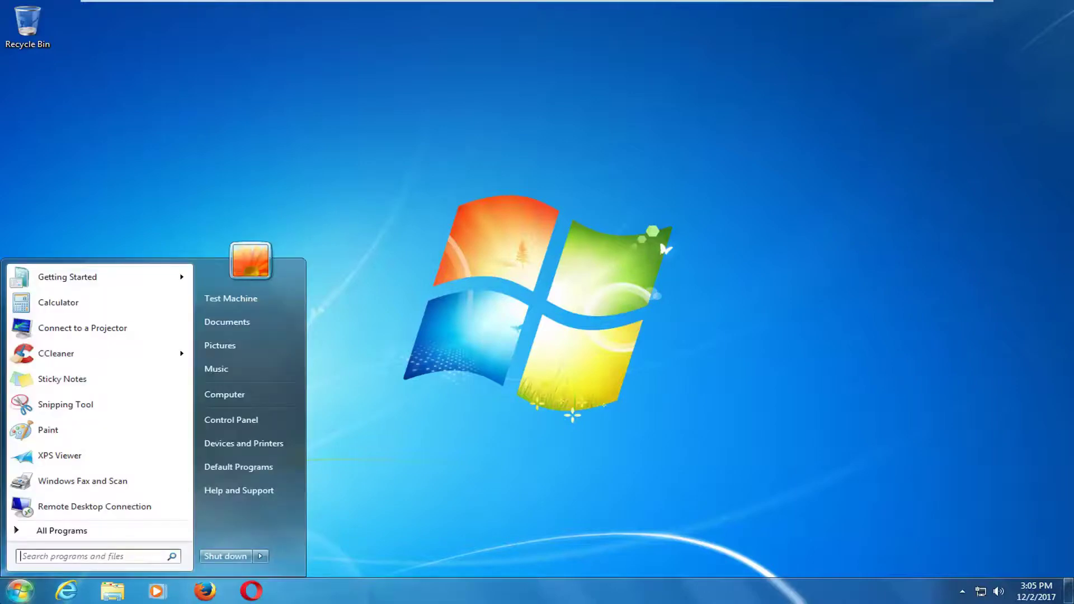
pyautogui.write('device manager')
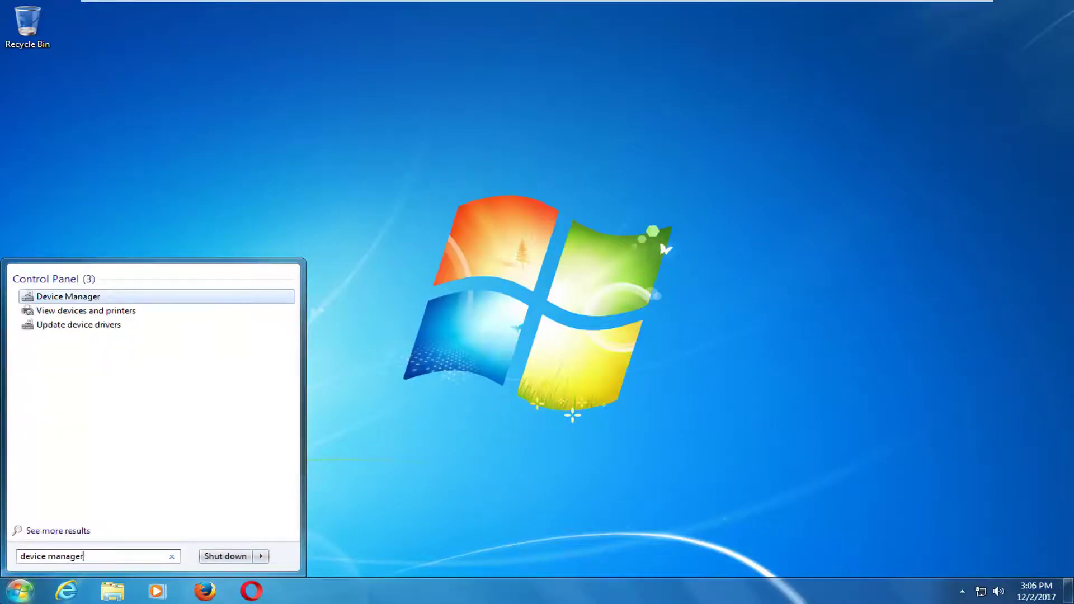
pyautogui.rightClick(77, 302)
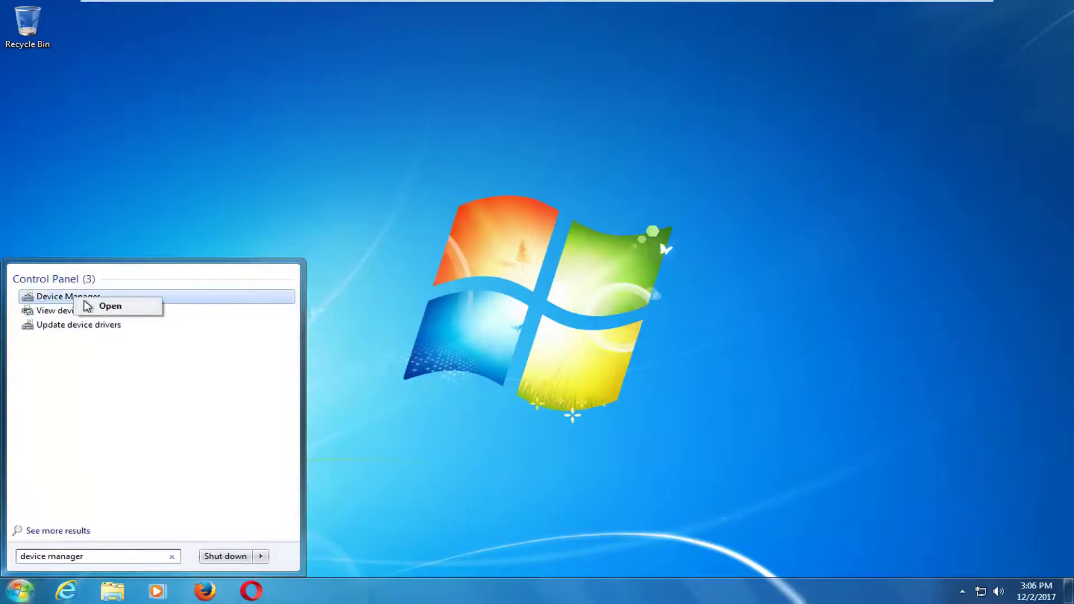
pyautogui.click(96, 310)
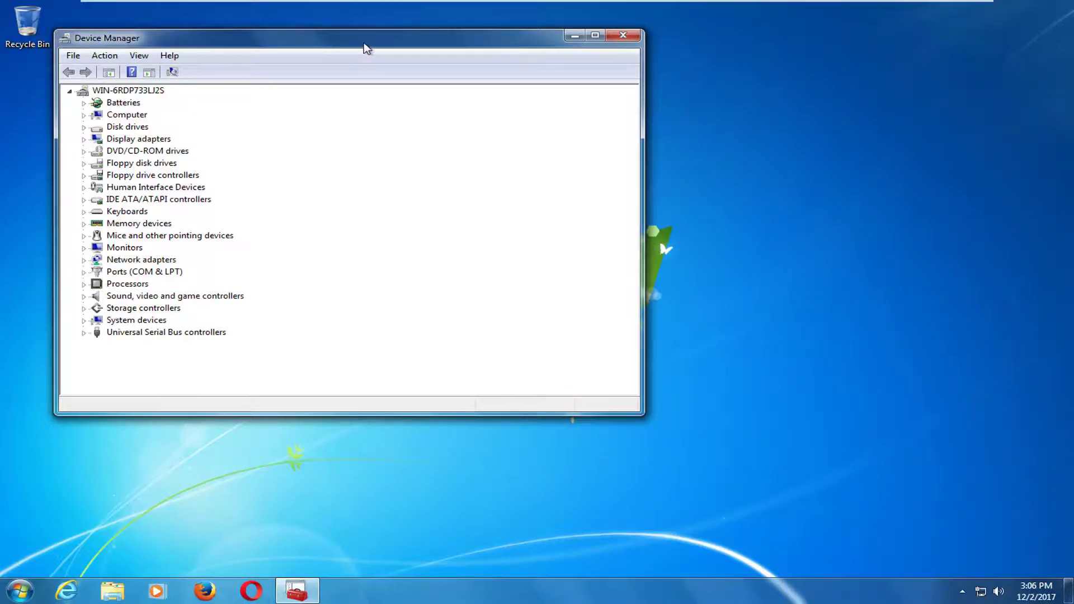
# Move the Device Manager window, expand Disk drives and select the VMware Virtual S SCSI Disk Device.
pyautogui.moveTo(360, 43); pyautogui.dragTo(502, 67)
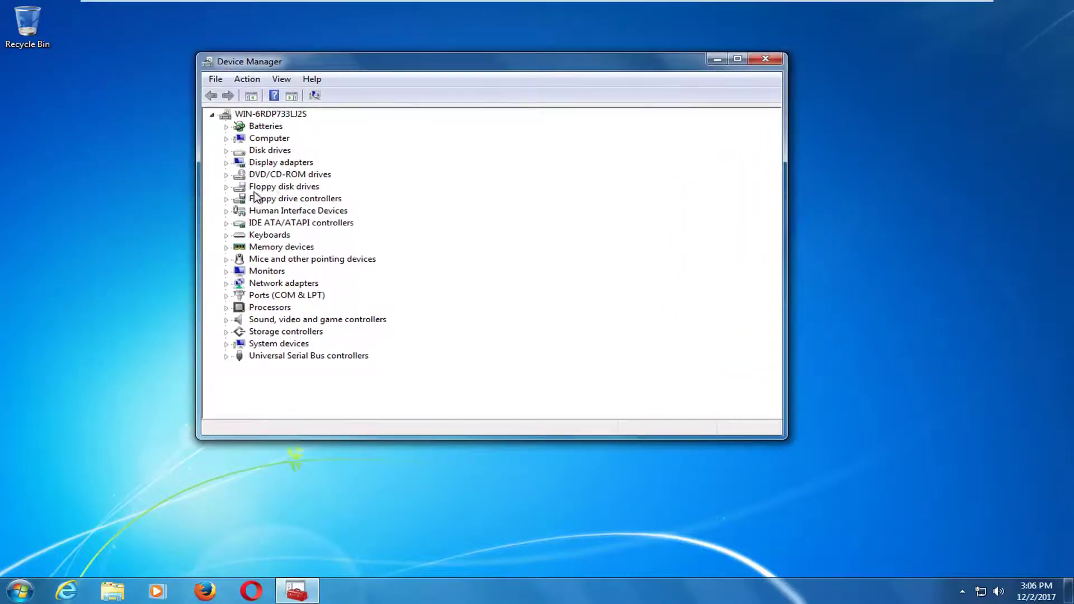
pyautogui.click(281, 151)
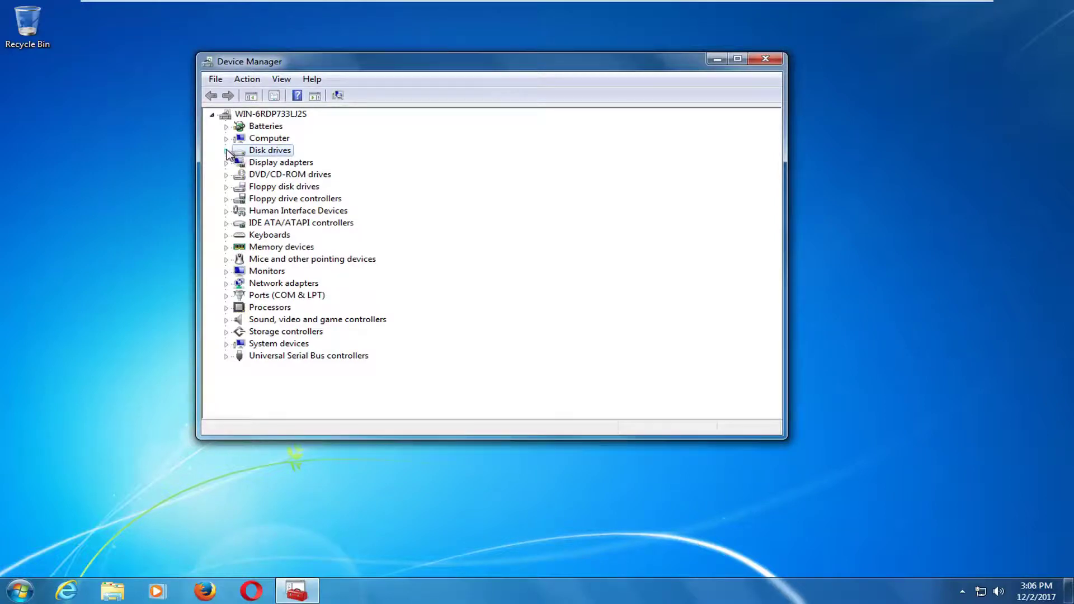
pyautogui.click(226, 152)
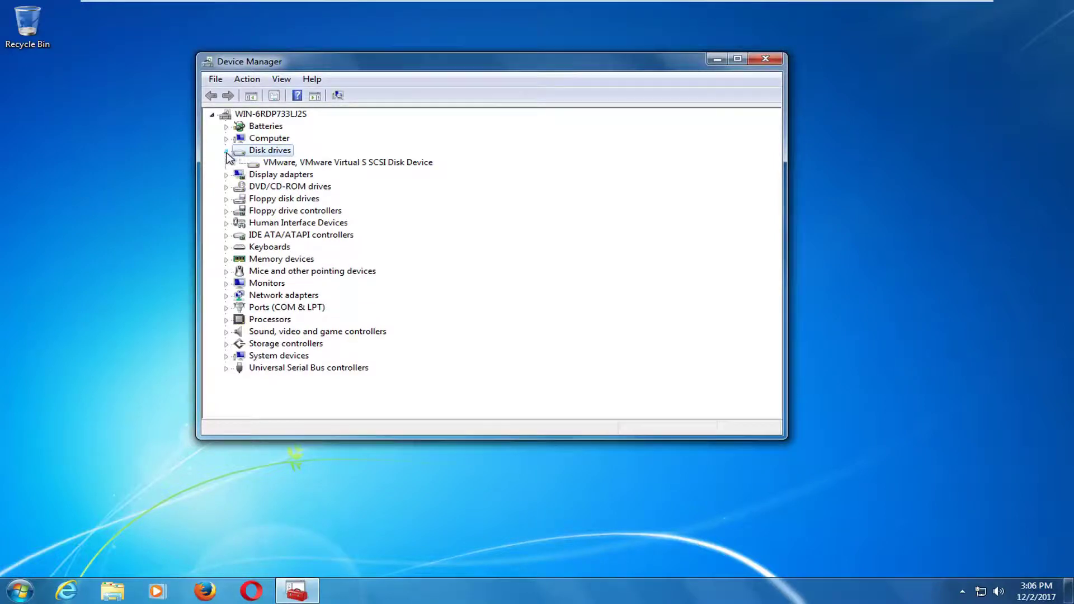
pyautogui.click(275, 163)
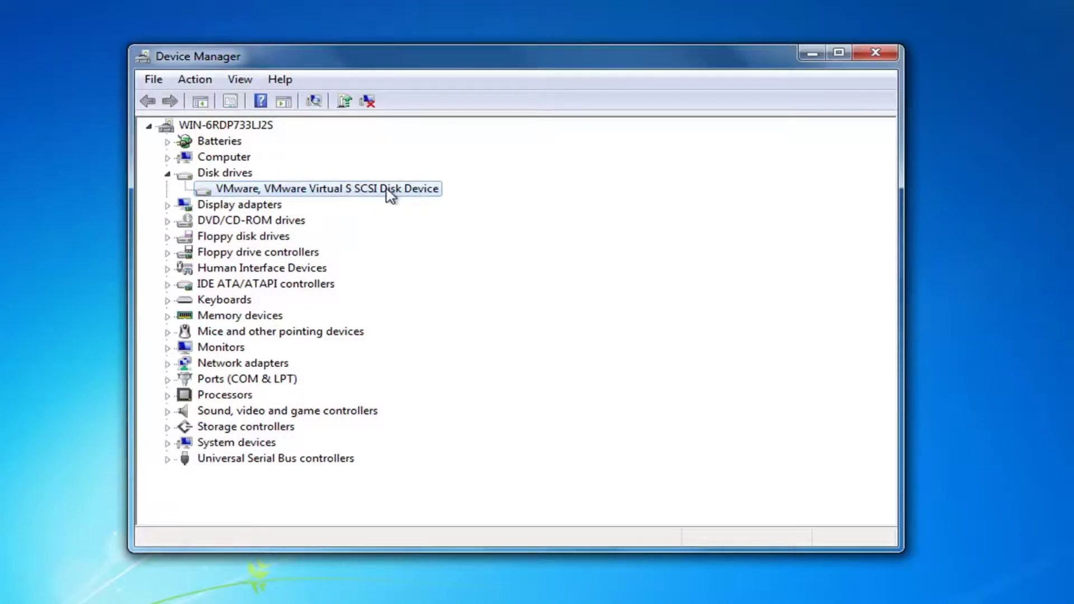
# Set the VMware disk's policy to Quick removal, decline the restart, and close Device Manager.
pyautogui.rightClick(344, 194)
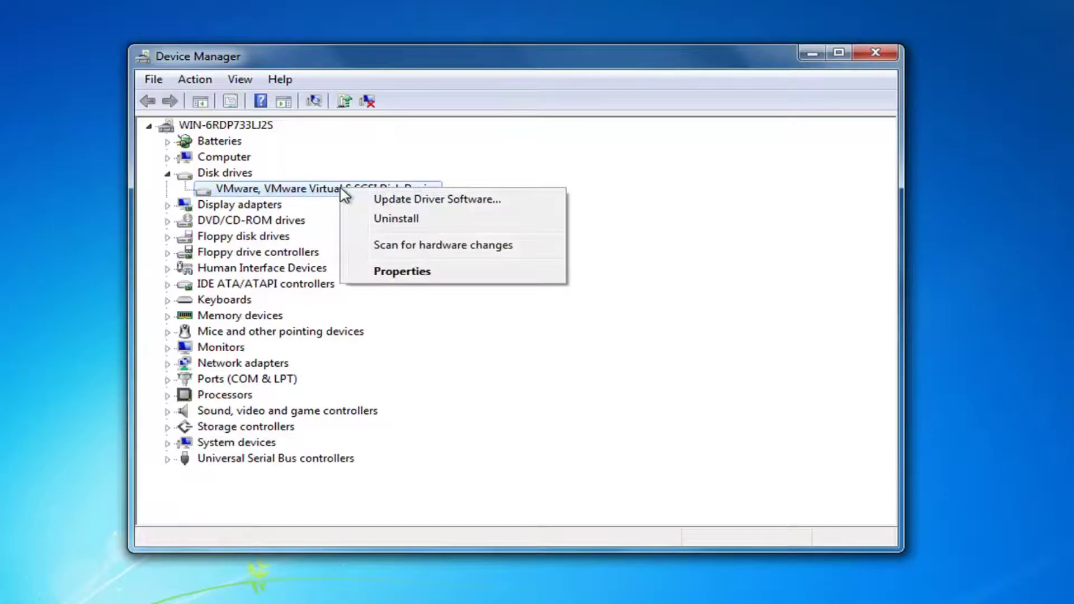
pyautogui.click(385, 271)
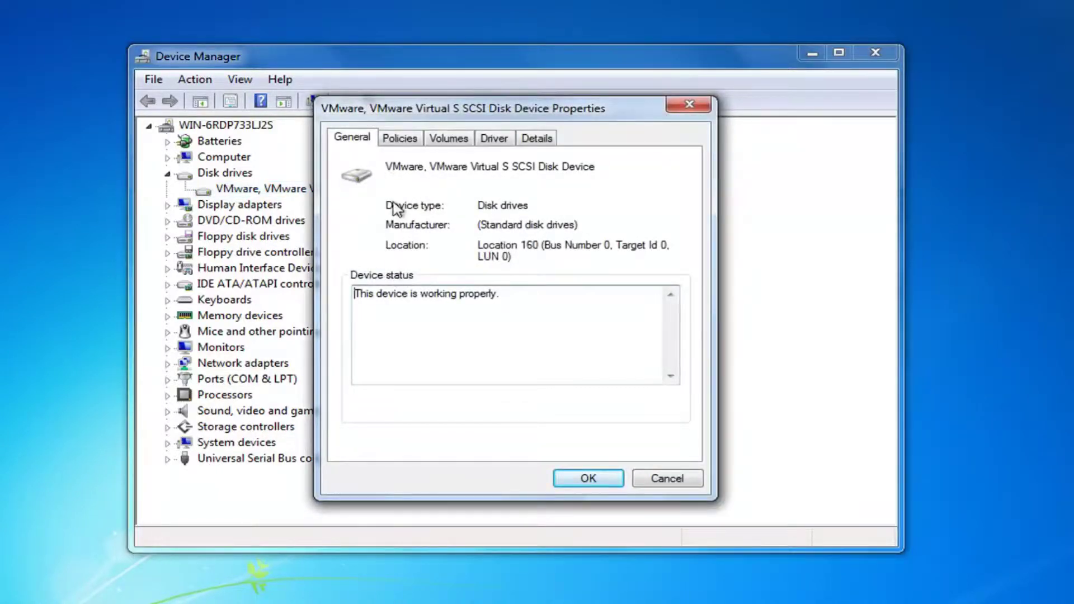
pyautogui.click(400, 140)
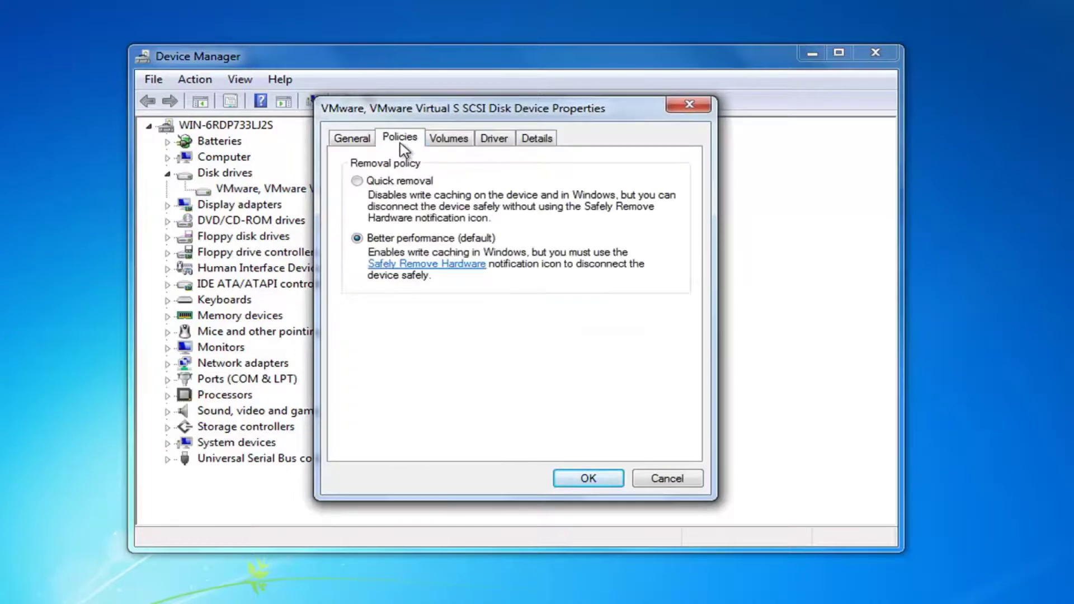
pyautogui.click(357, 181)
pyautogui.click(593, 480)
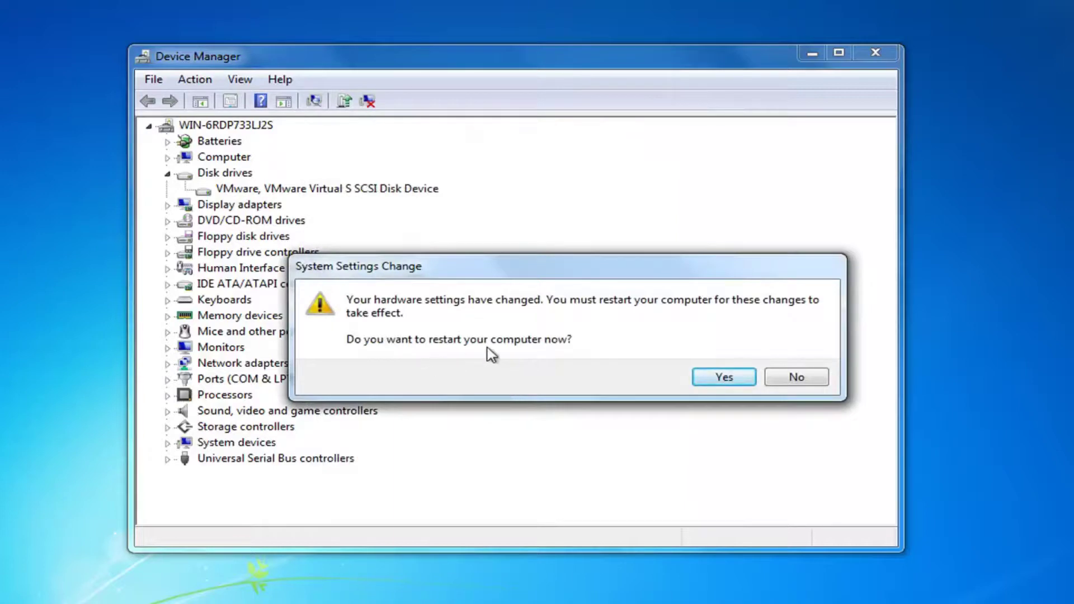
pyautogui.click(809, 385)
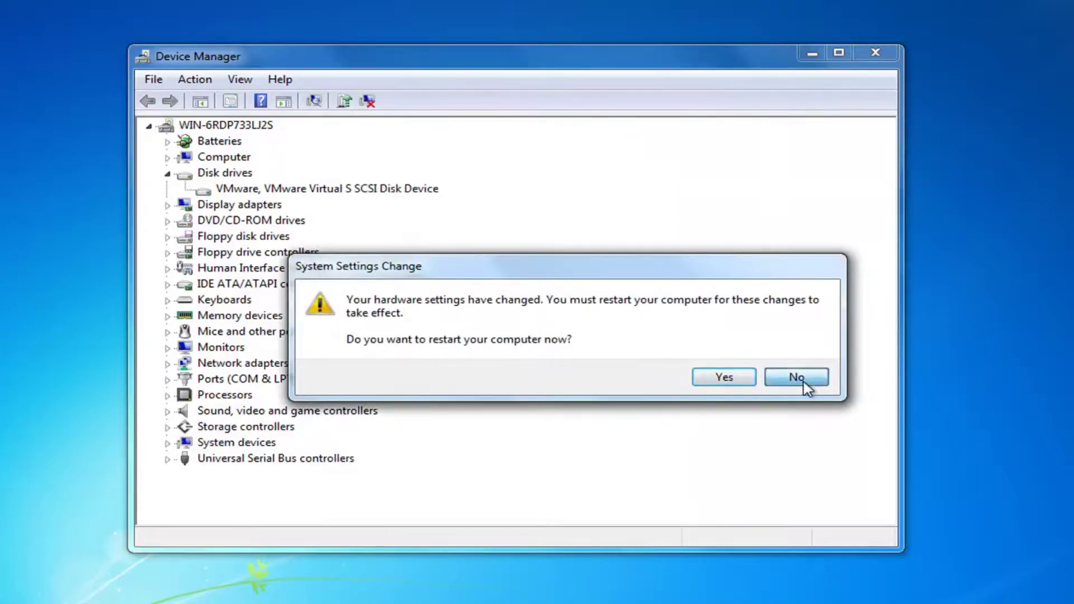
pyautogui.click(867, 55)
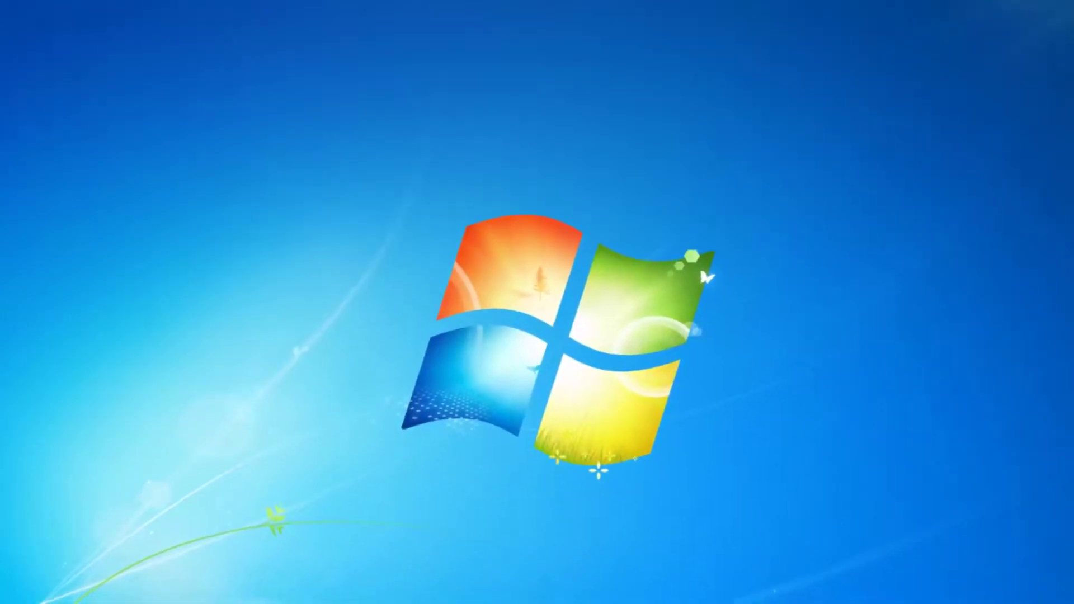
# Dismiss the Interactive services detection window and check Local Disk (C:) free space: 9.70 GB of 24.9 GB.
pyautogui.rightClick(290, 603)
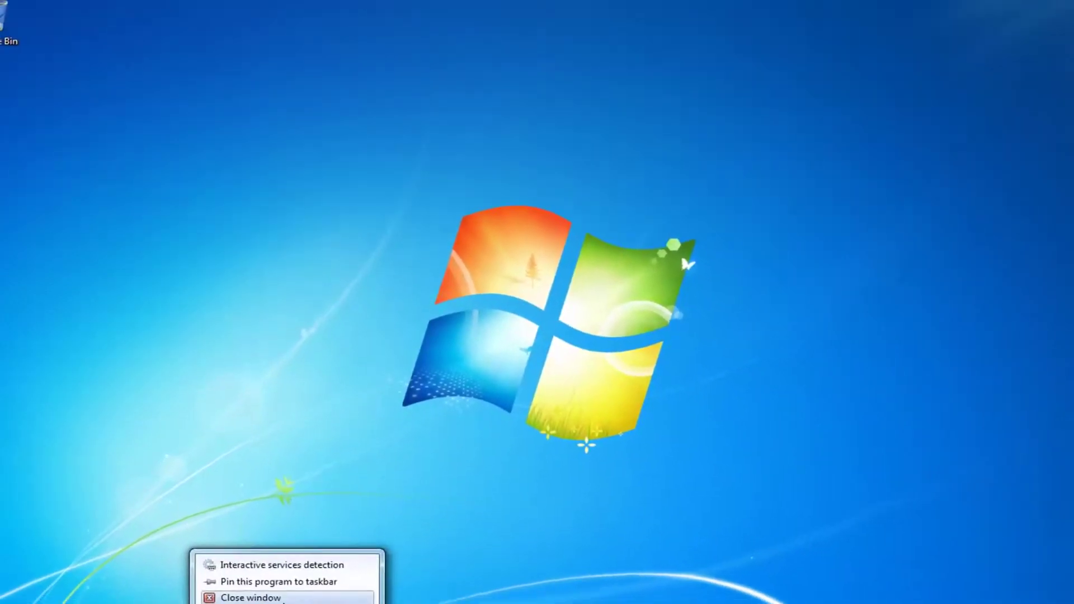
pyautogui.click(246, 594)
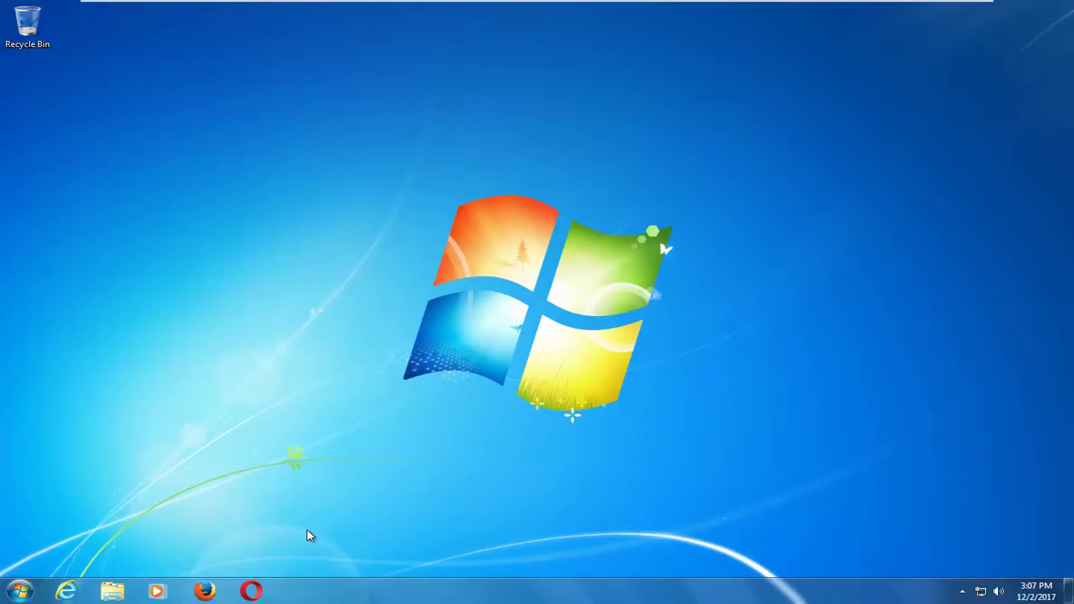
pyautogui.click(14, 591)
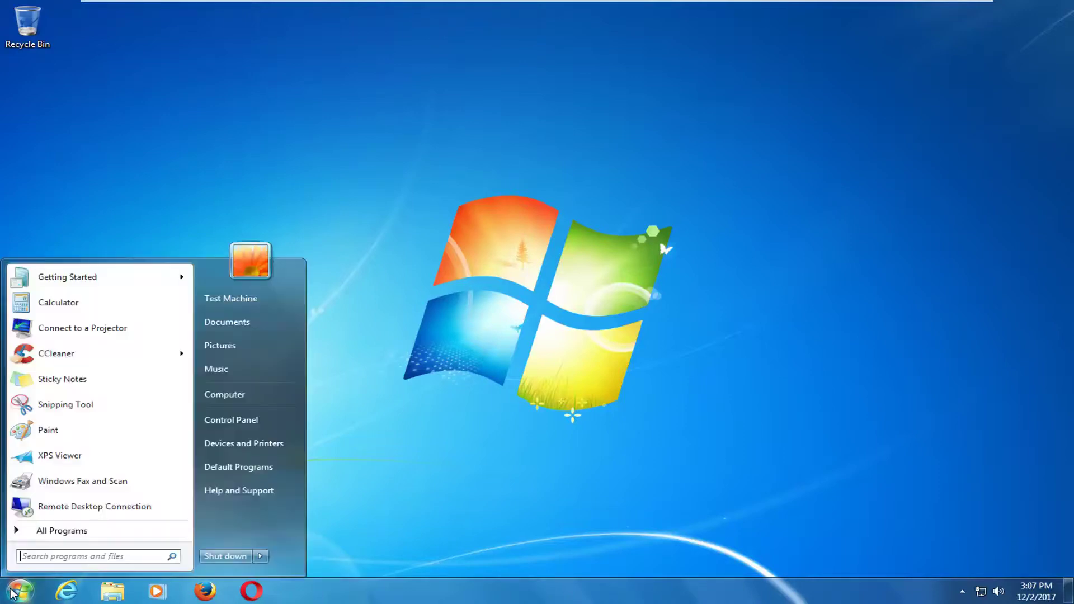
pyautogui.write('computer')
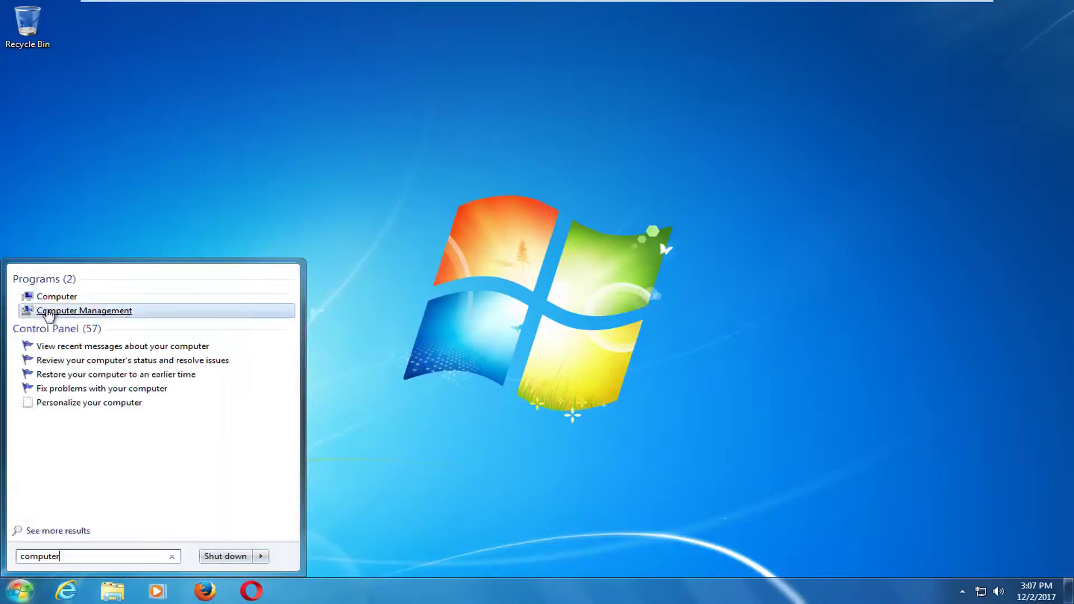
pyautogui.click(45, 302)
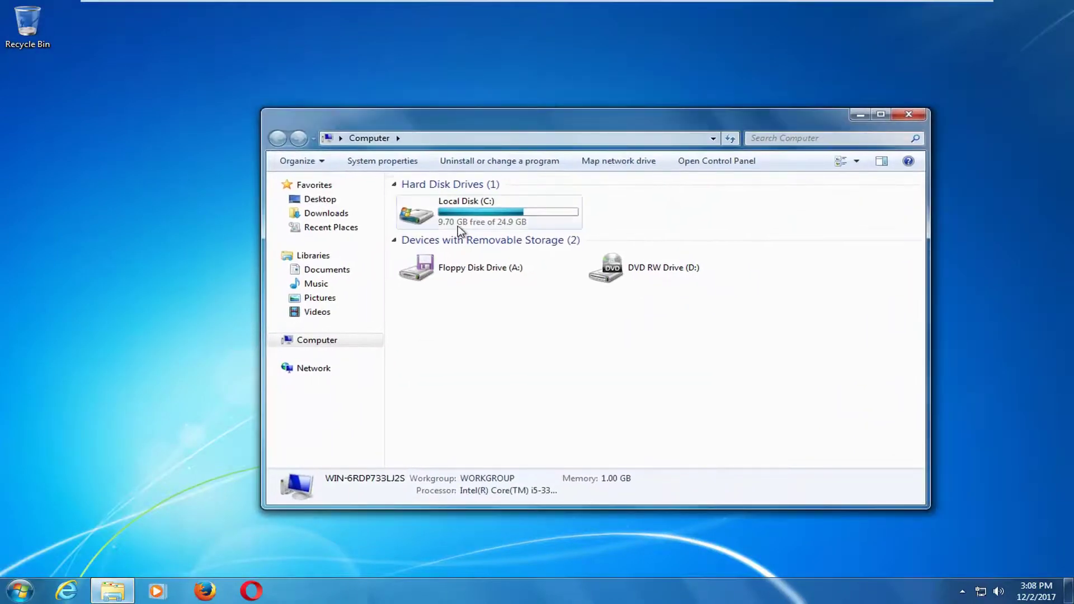
pyautogui.moveTo(434, 217)
pyautogui.click(912, 115)
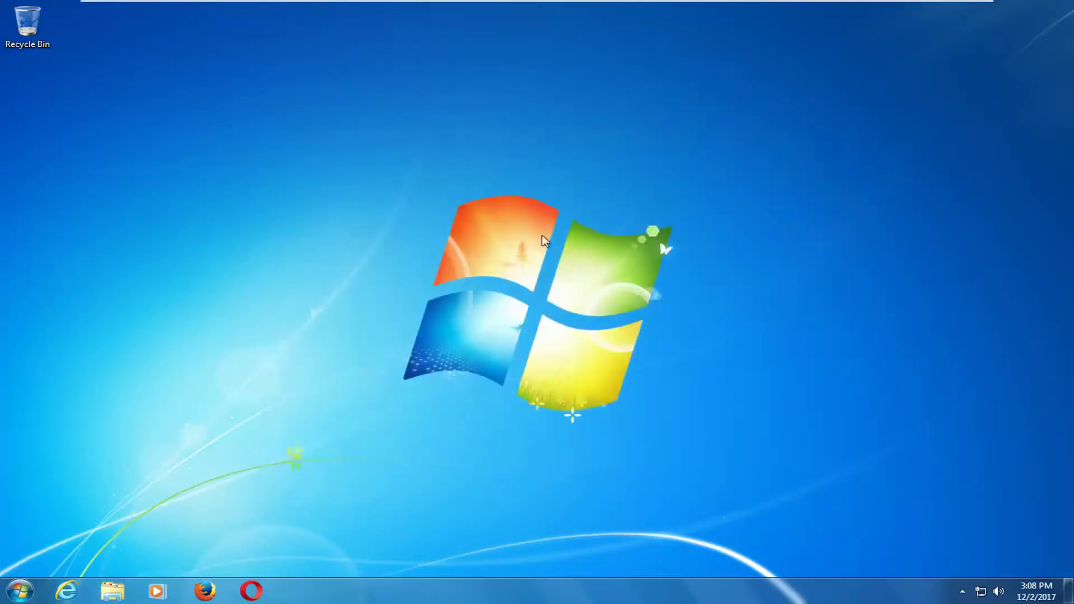
# Run cmd from the Start search as administrator, approving the User Account Control prompt.
pyautogui.press('super')
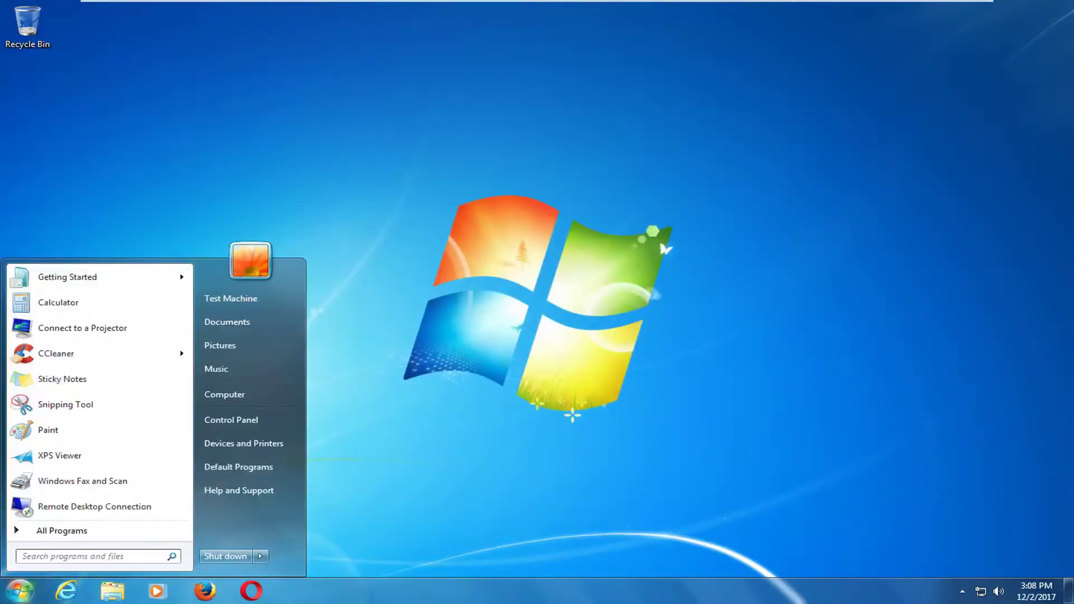
pyautogui.write('cmd')
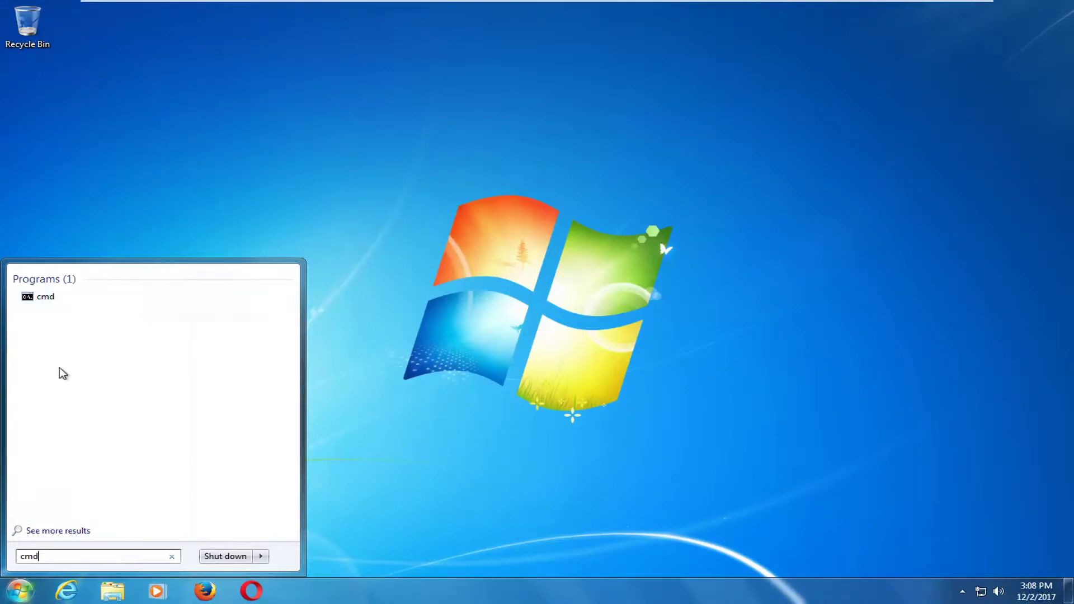
pyautogui.rightClick(43, 300)
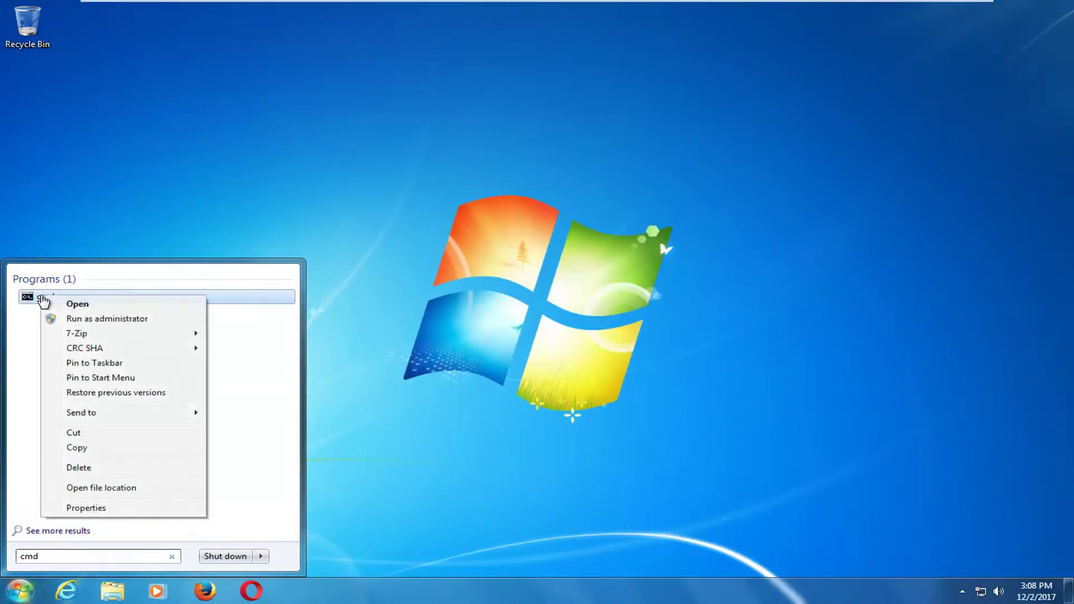
pyautogui.click(67, 319)
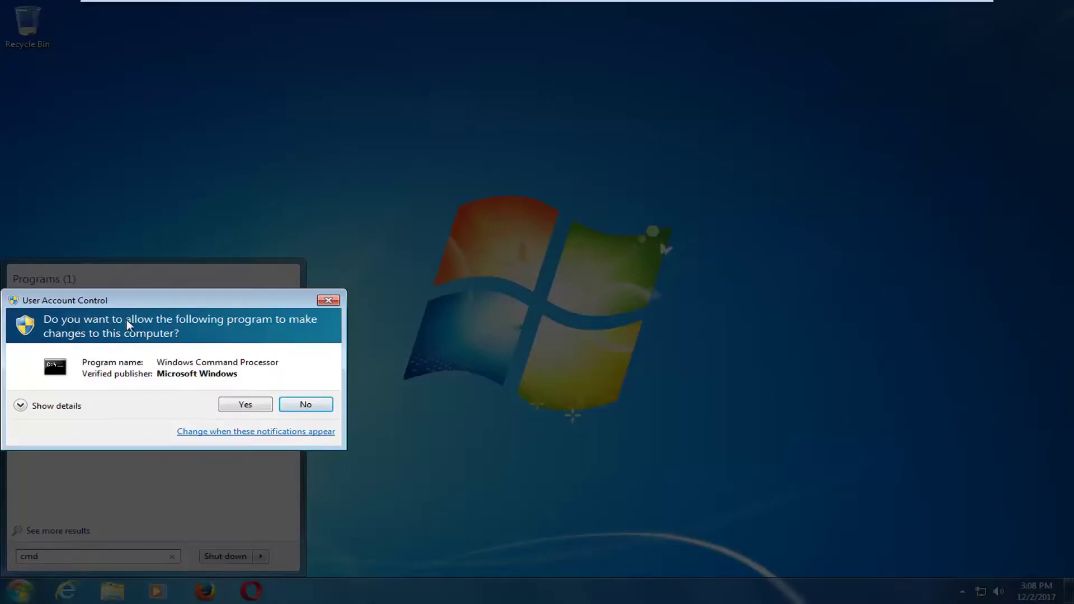
pyautogui.click(246, 404)
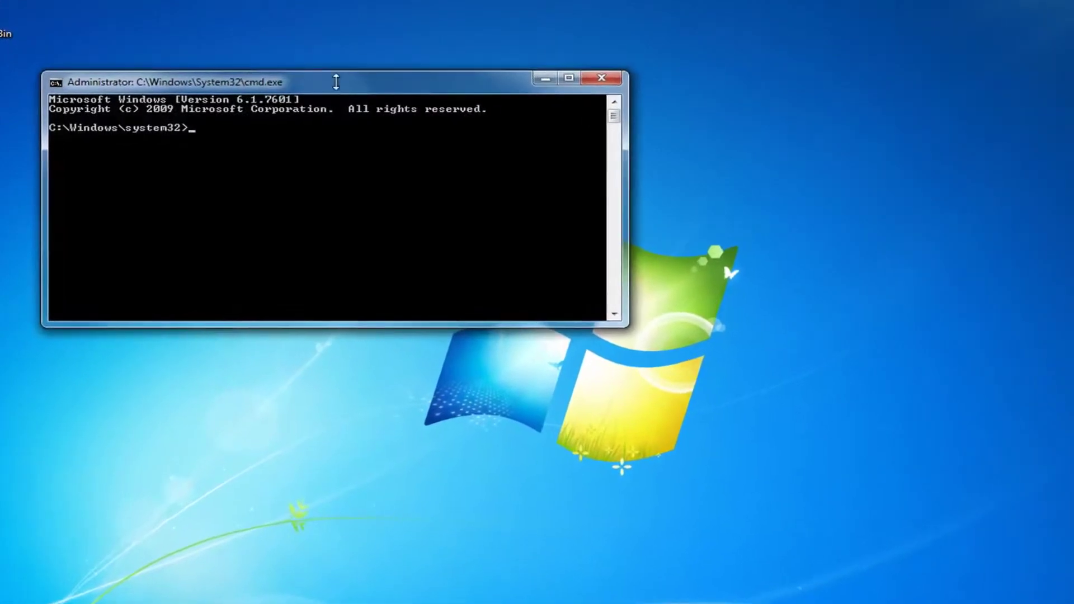
# Enlarge the command window, run chkdsk C: /f and answer y to schedule it for the next restart.
pyautogui.moveTo(620, 133); pyautogui.dragTo(620, 42)
pyautogui.moveTo(501, 45); pyautogui.dragTo(662, 110)
pyautogui.write('chk')
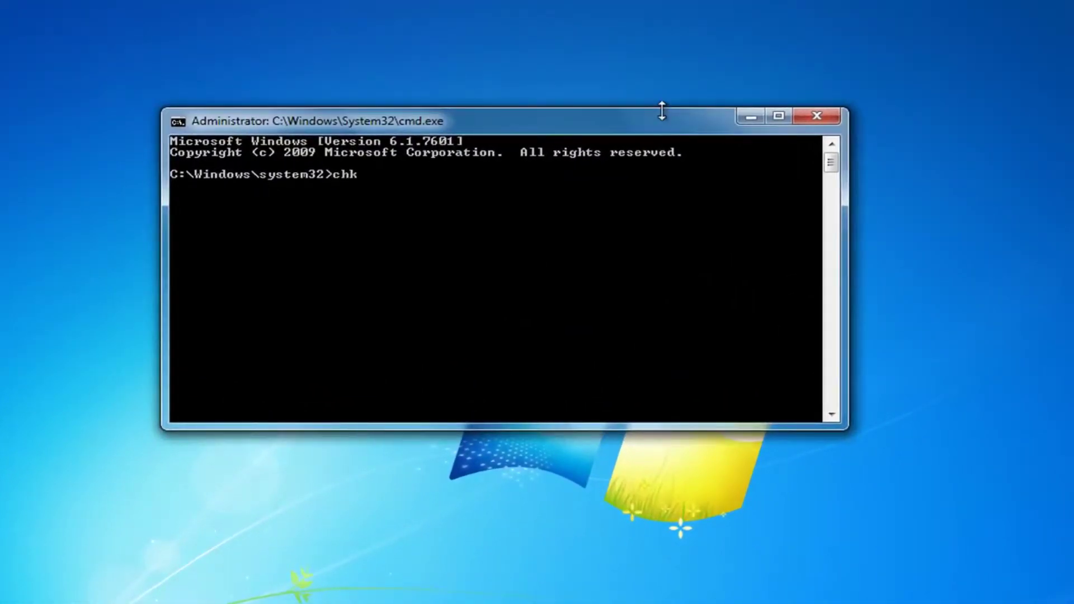
pyautogui.write('dsk')
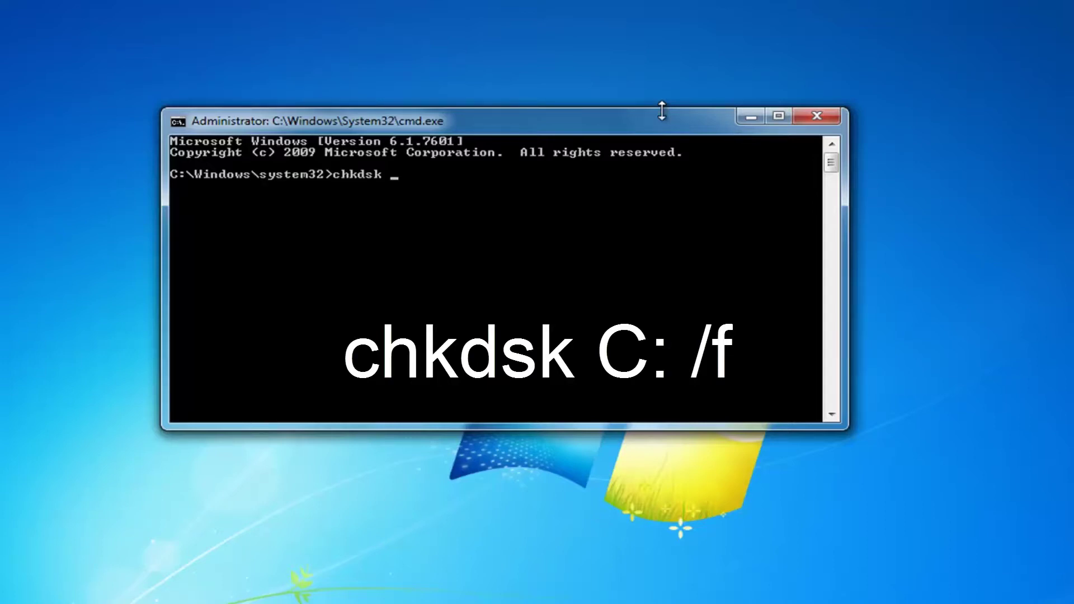
pyautogui.write('C:')
pyautogui.write('/f')
pyautogui.press('Return')
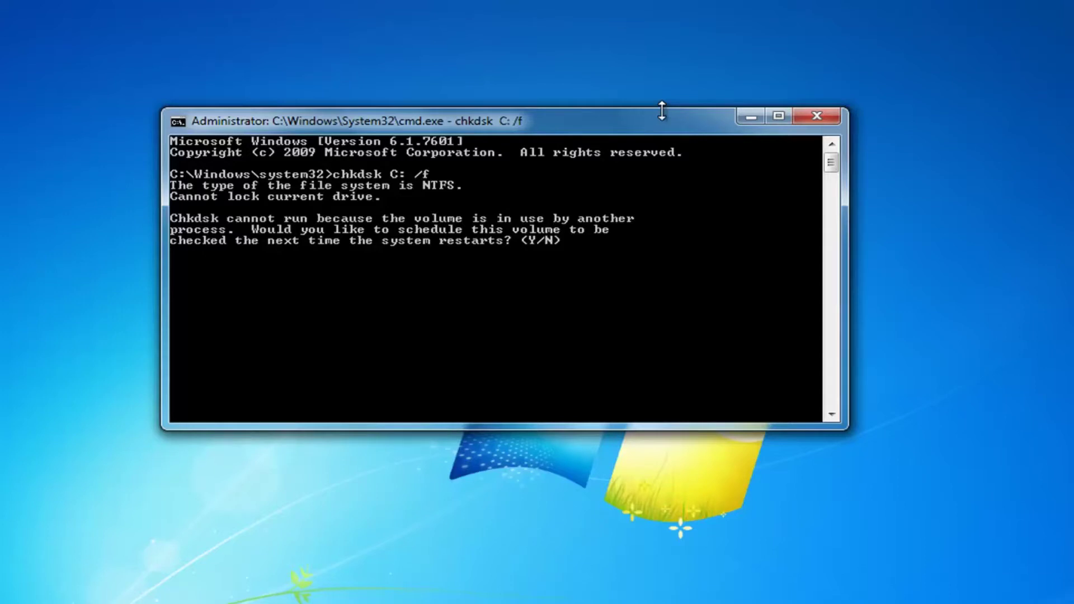
pyautogui.write('y')
pyautogui.press('Return')
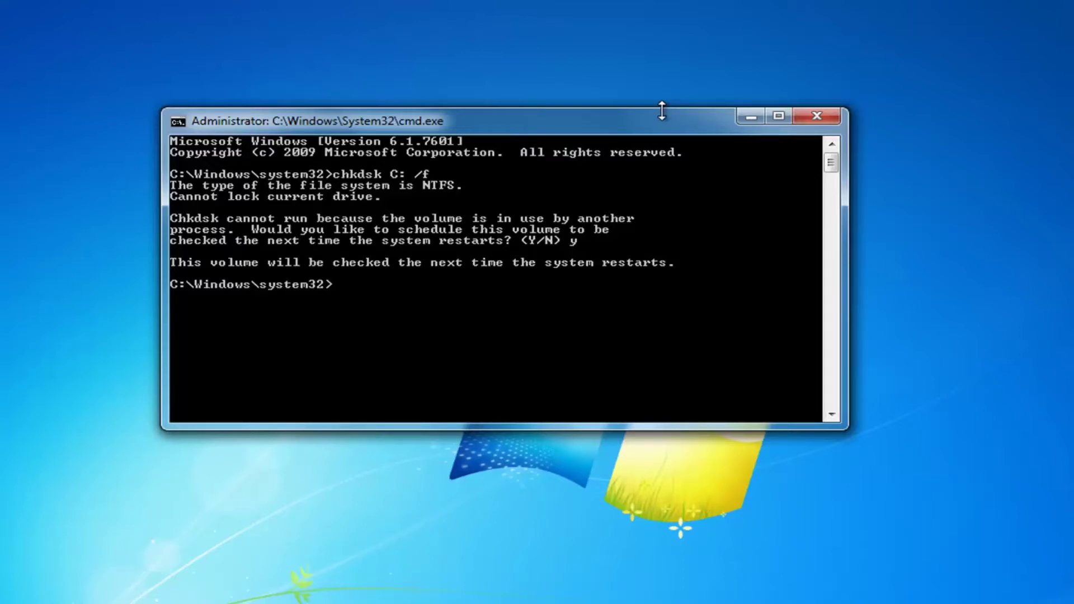
# Run sfc /scannow at the administrator command prompt.
pyautogui.write('sfc')
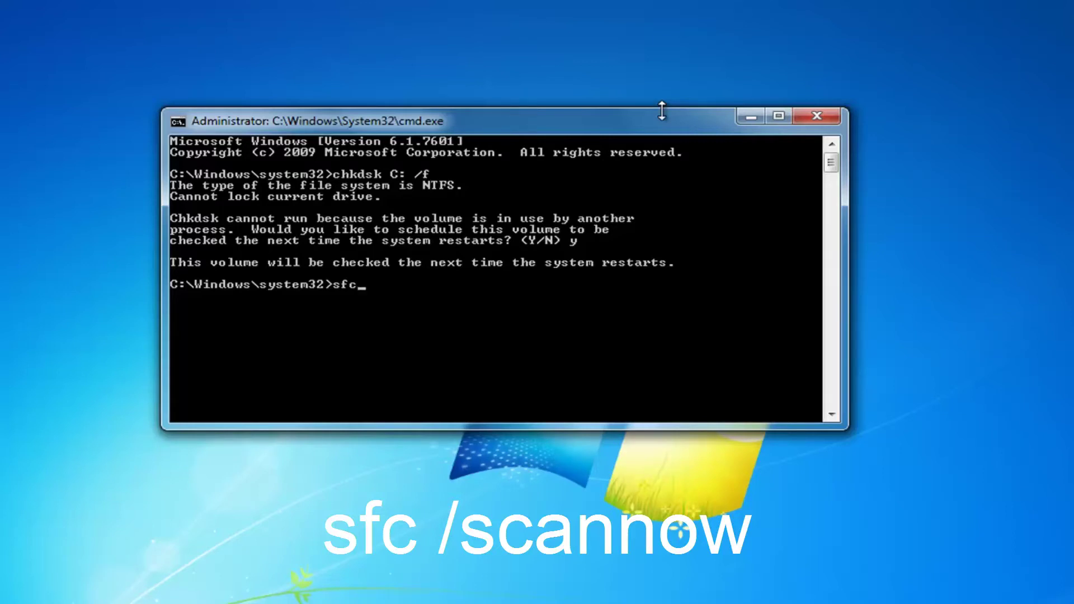
pyautogui.write('/scannow')
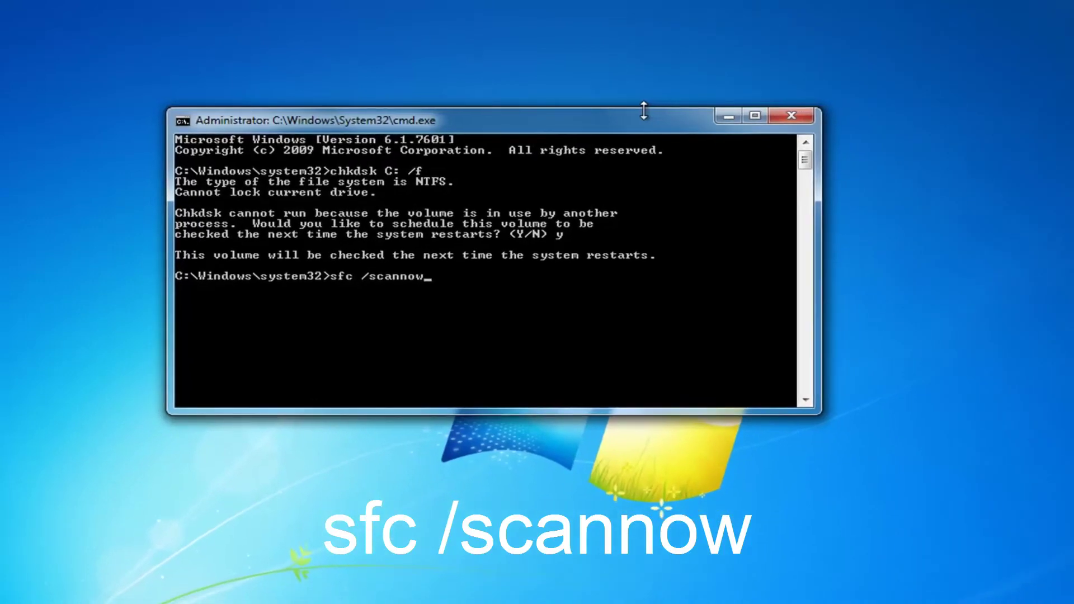
pyautogui.press('Return')
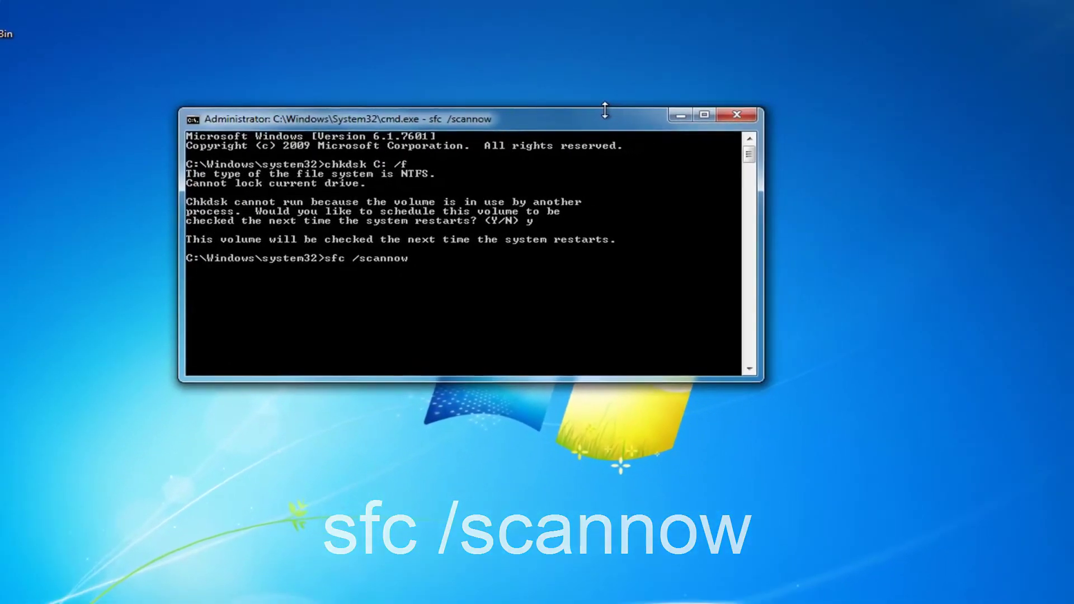